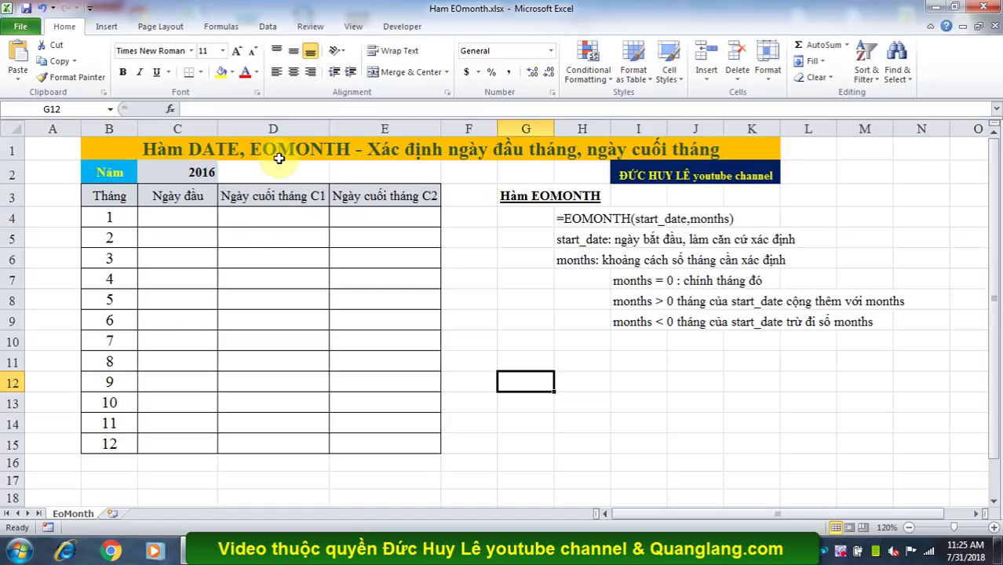
- Enter =DATE($C$2;B4;1) in C4 so it shows 1/1/2016
left_click(169, 217)
type("=DATE")
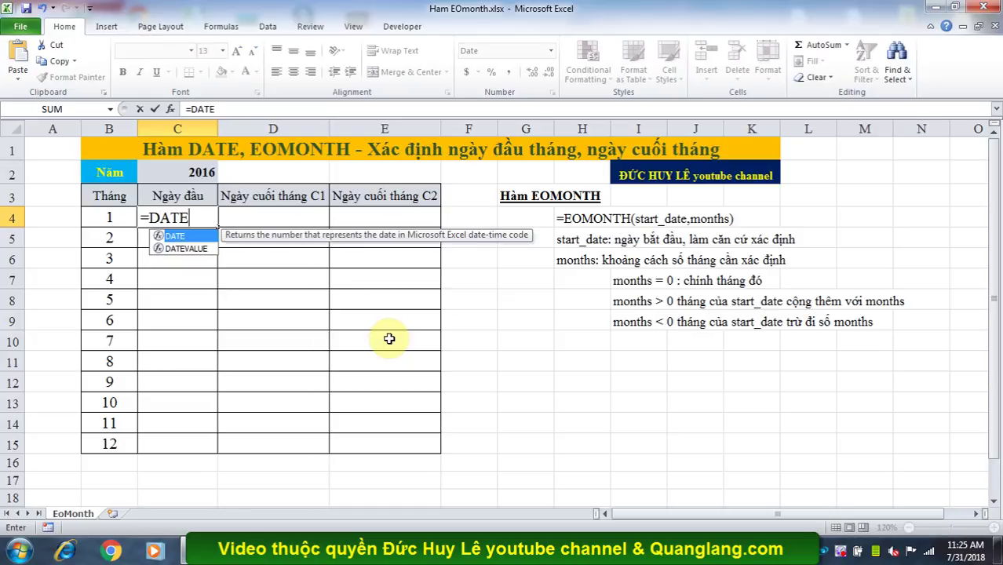
type("(")
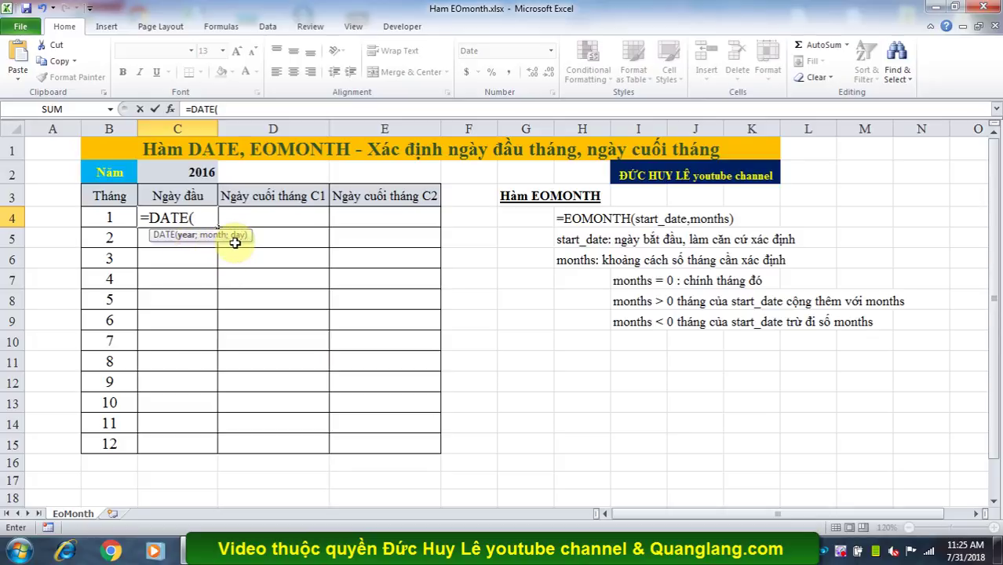
left_click(192, 172)
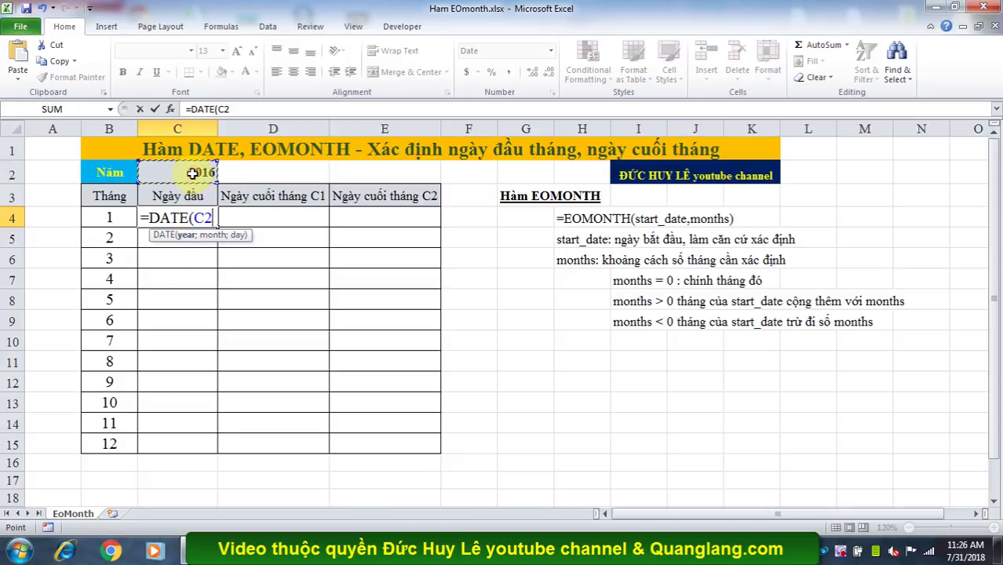
left_click(202, 217)
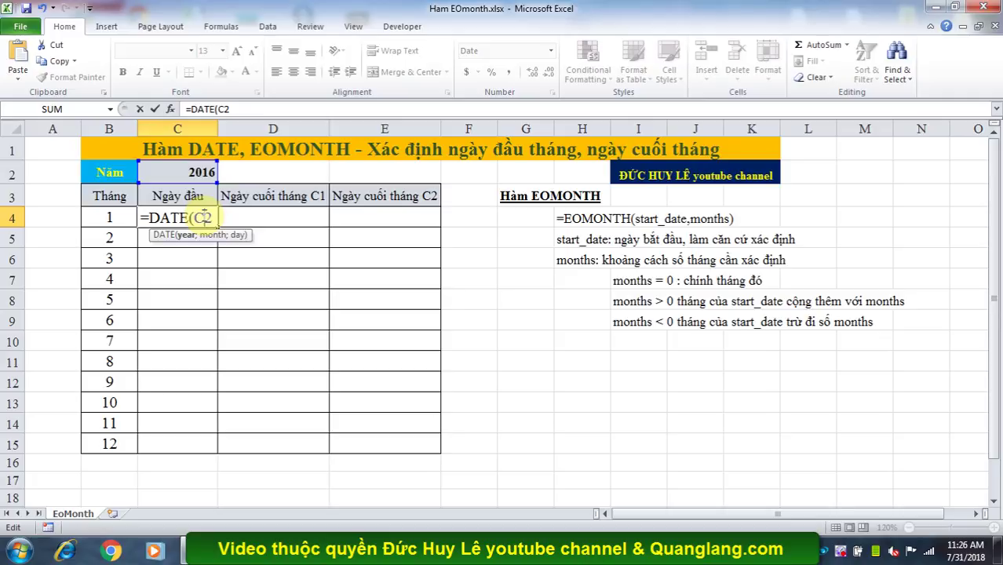
key("F4")
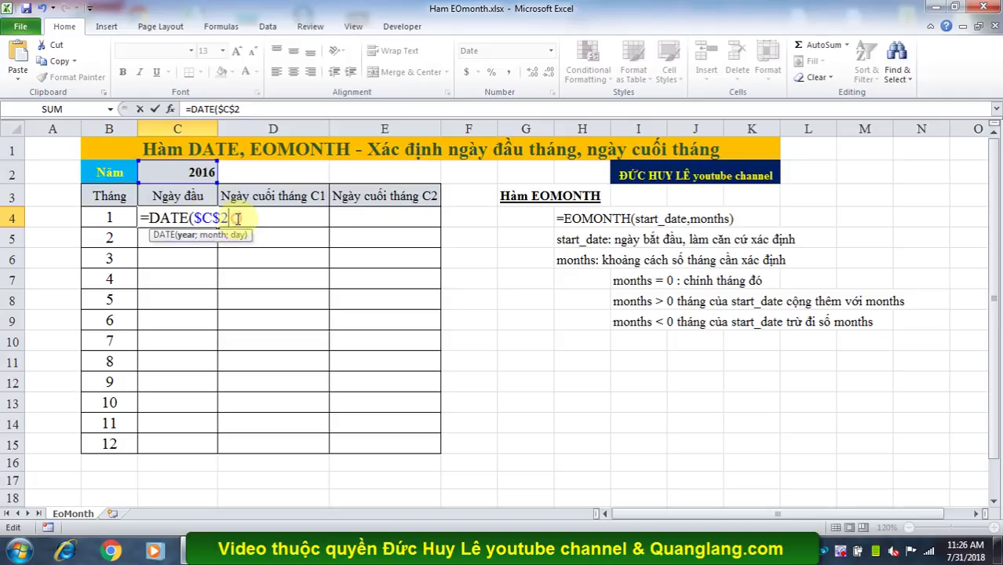
type(";")
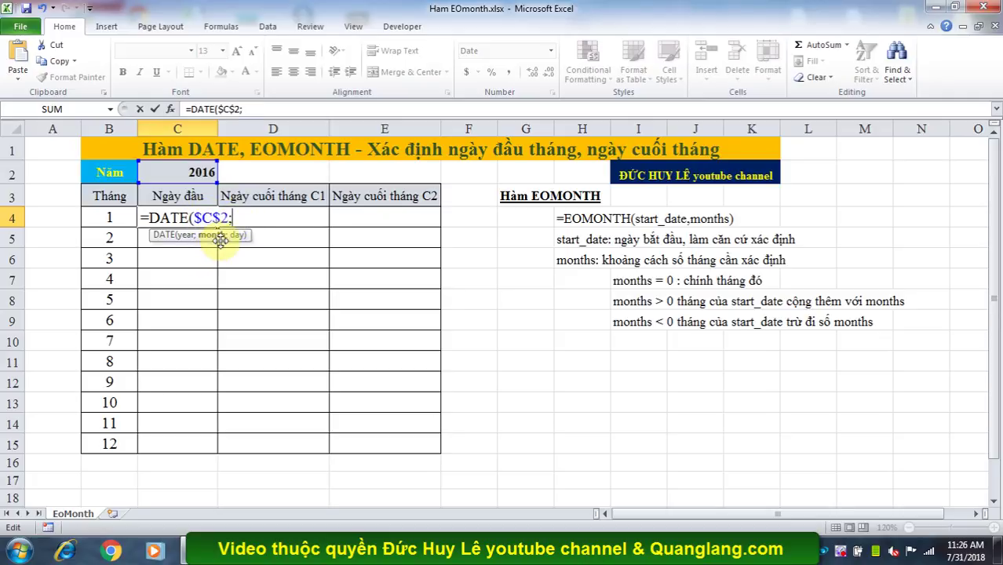
left_click(113, 217)
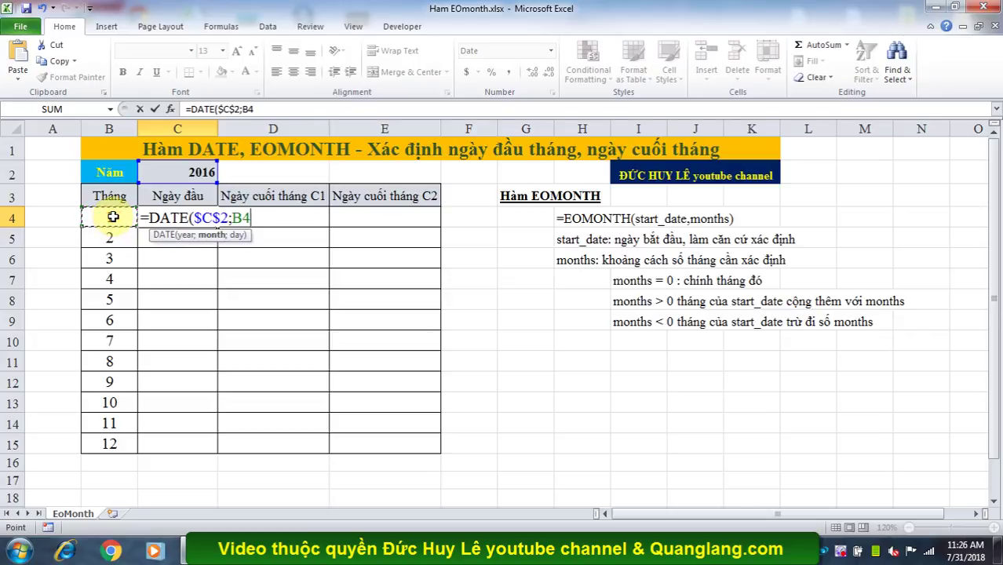
type(";1")
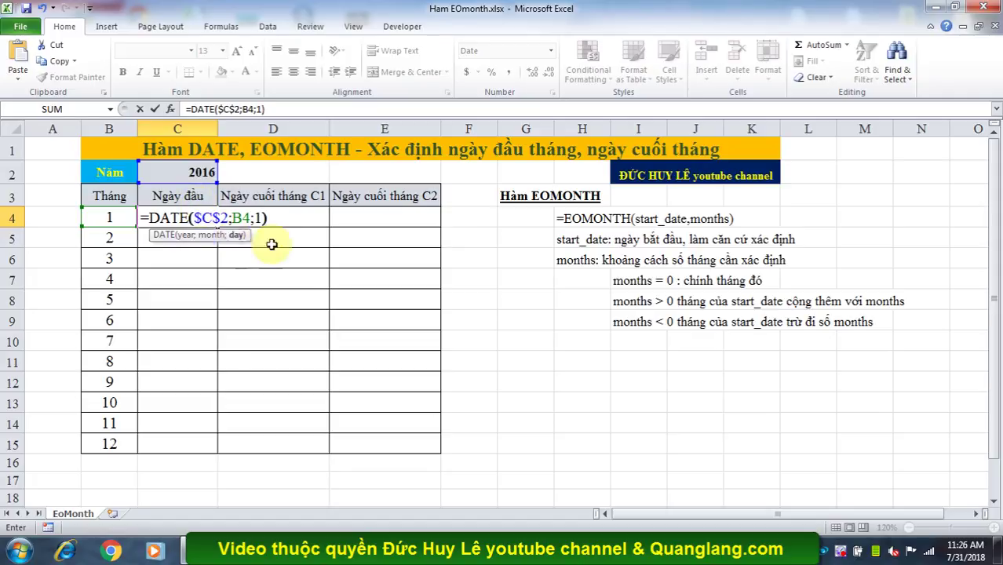
key("Return")
left_click(297, 276)
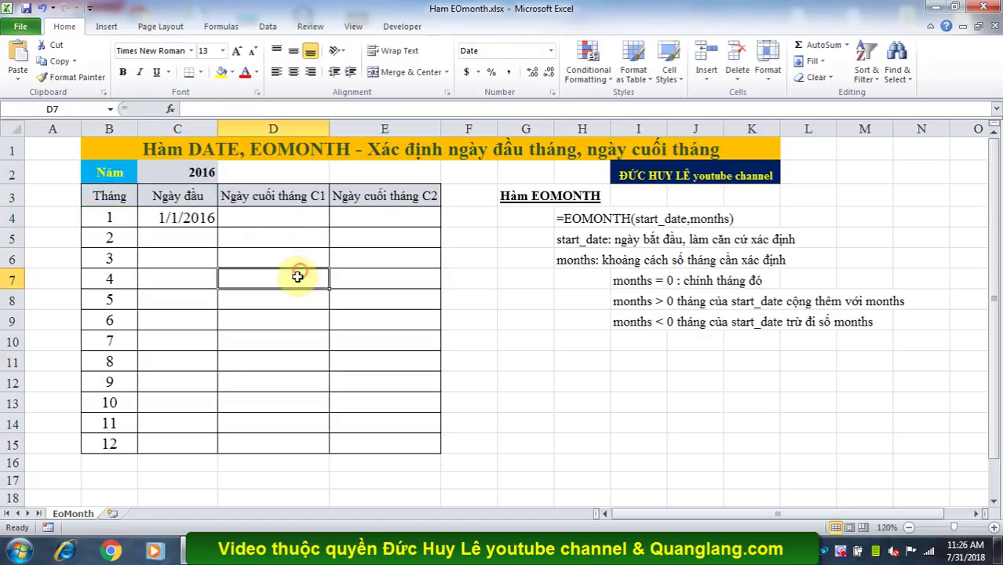
left_click(179, 218)
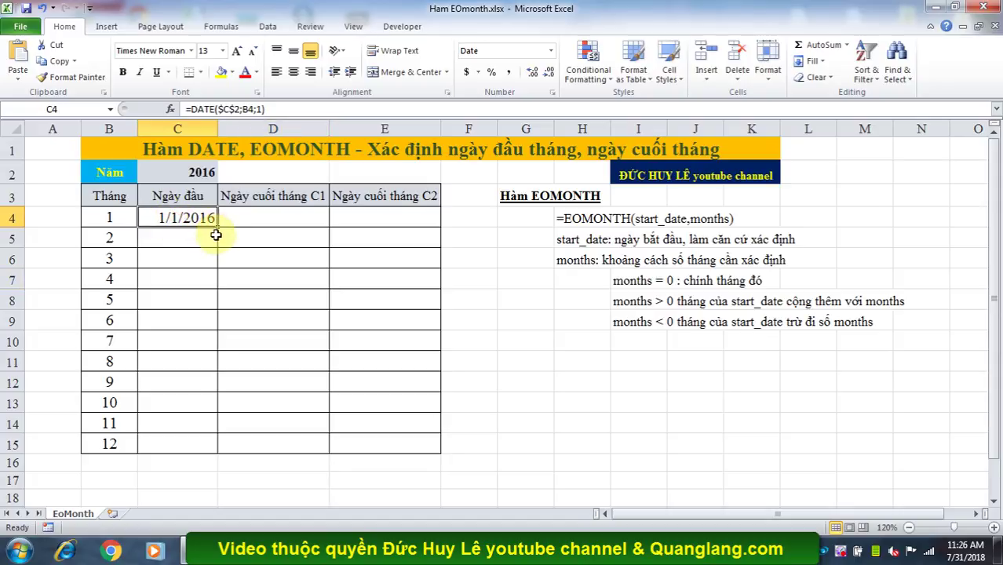
- Fill C4's formula down to C15, listing first days 1/1/2016 through 12/1/2016
double_click(217, 227)
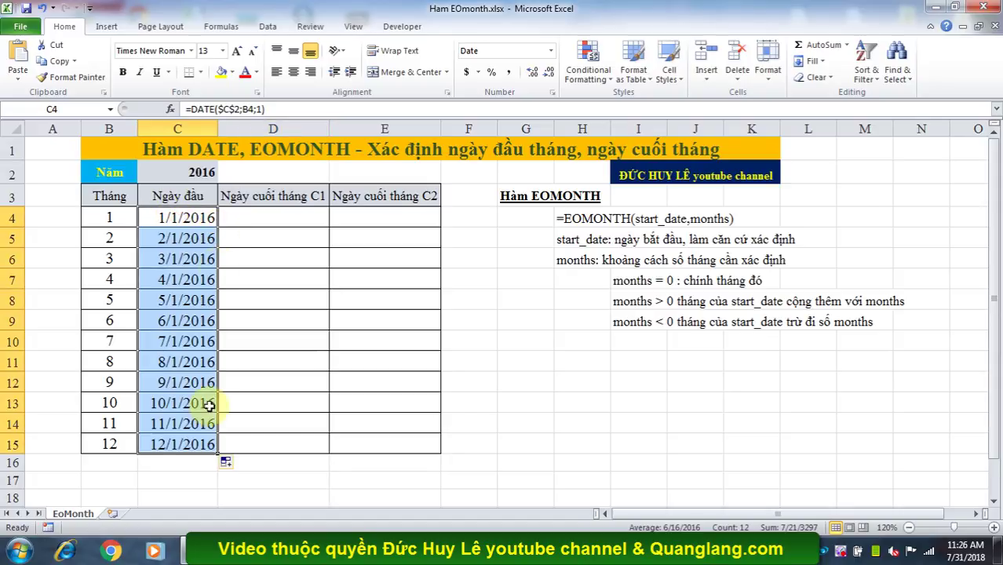
left_click(296, 392)
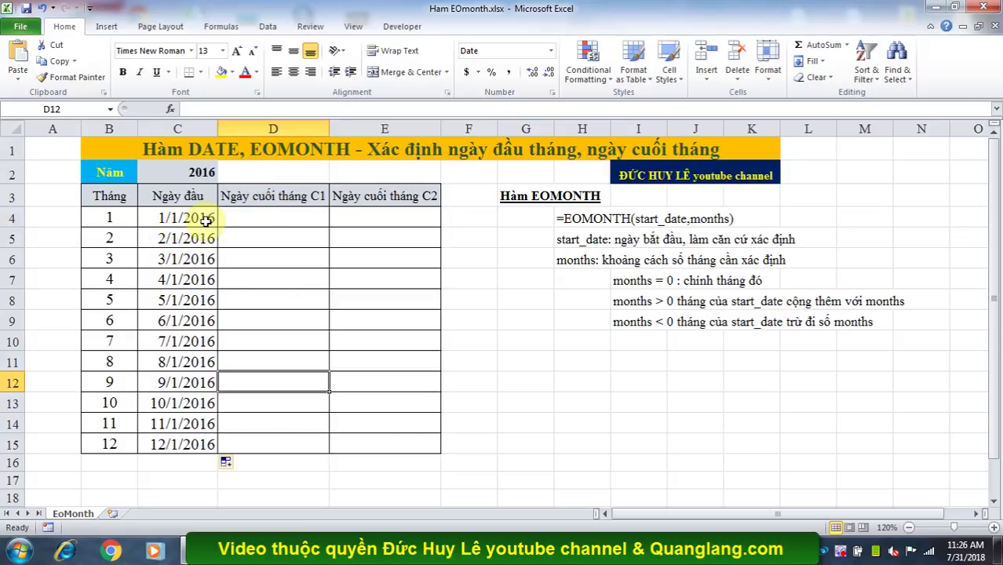
- Enter =C5-1 in D4 to get January's last day
left_click(258, 219)
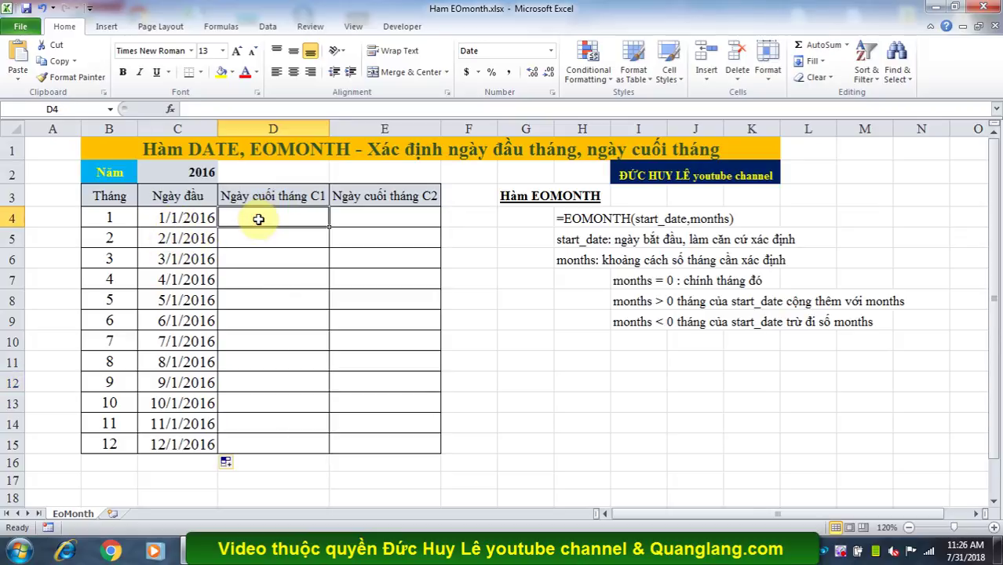
type("=")
left_click(197, 239)
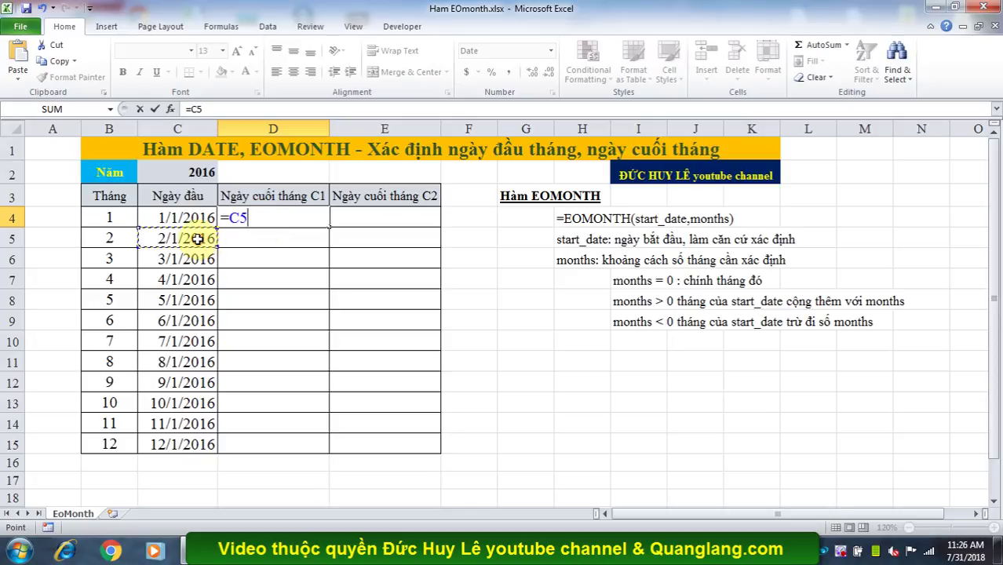
type("-1")
key("Return")
- Fill D4's formula down to D15, leaving December showing ####
left_click(273, 222)
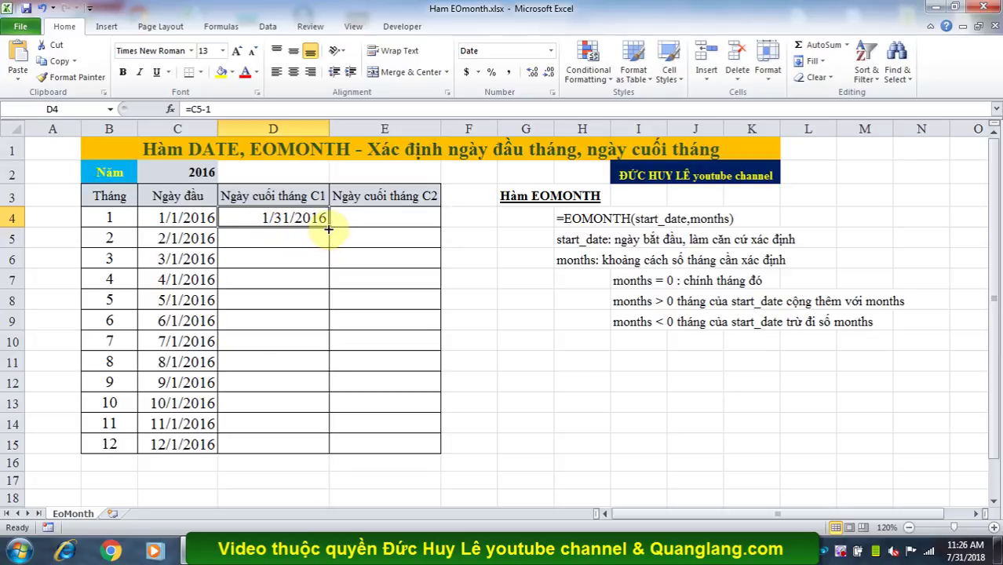
double_click(327, 227)
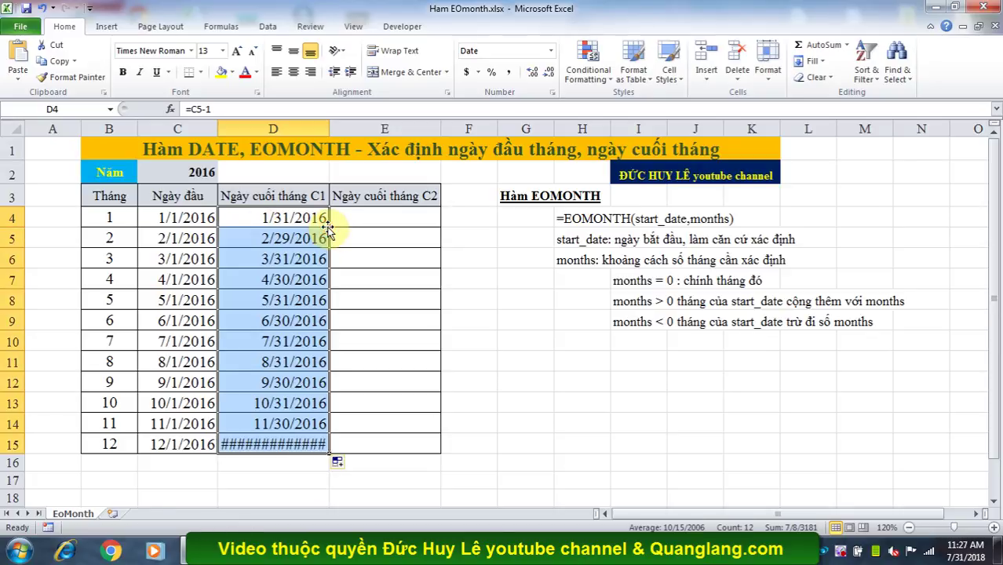
left_click(380, 385)
left_click(281, 445)
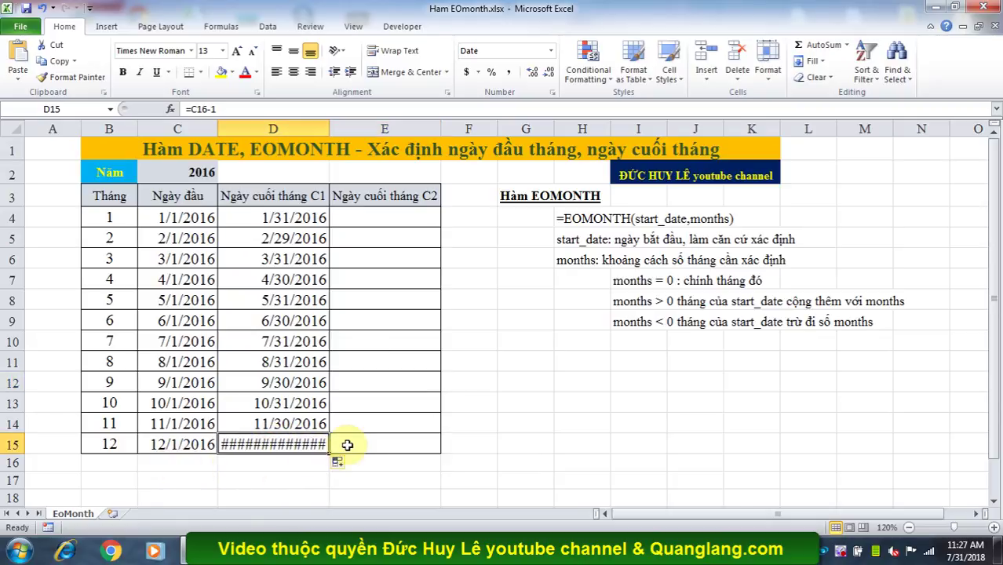
- Replace December's D15 formula with =DATE($C$2;B15;31), showing 12/31/2016
key("BackSpace")
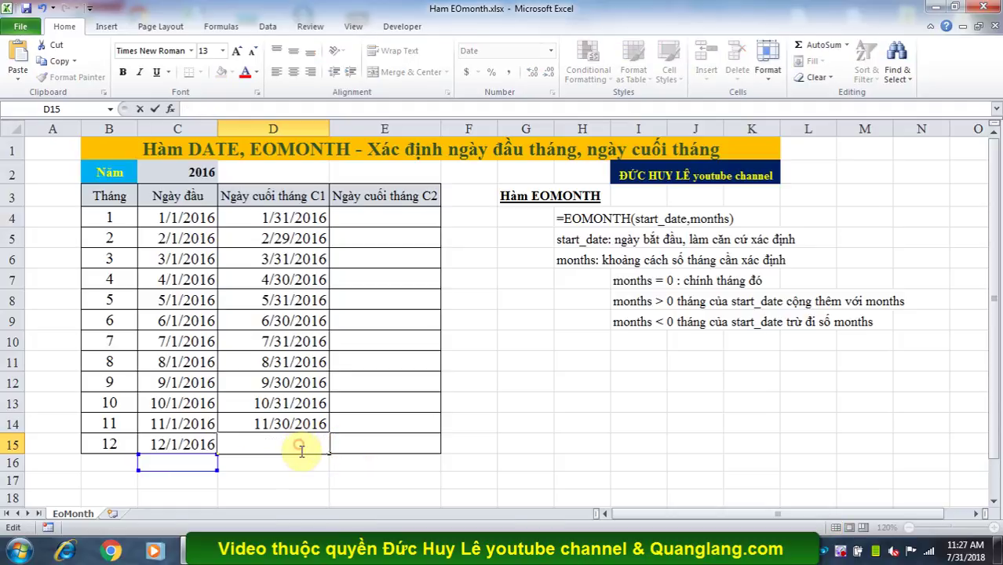
key("Escape")
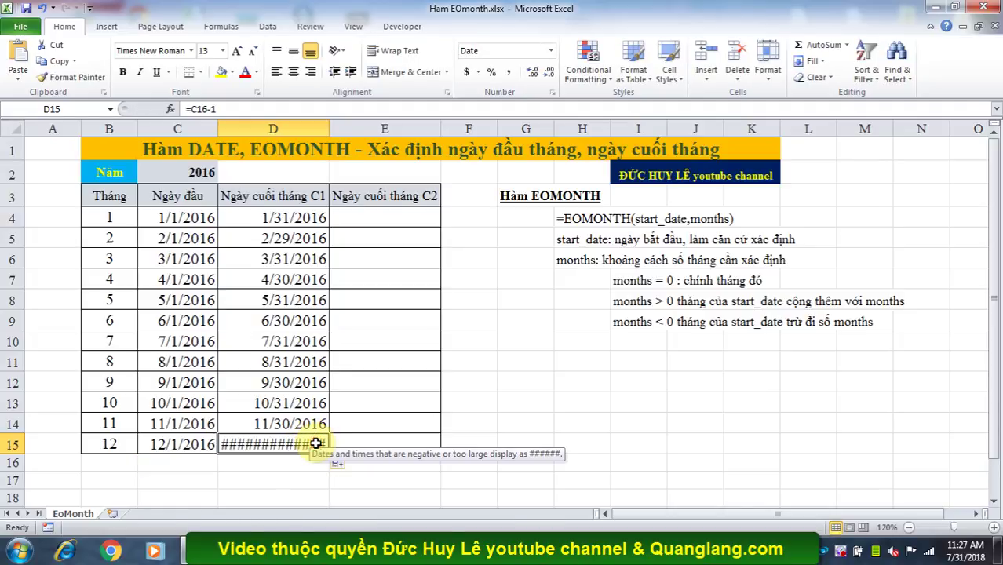
type("=")
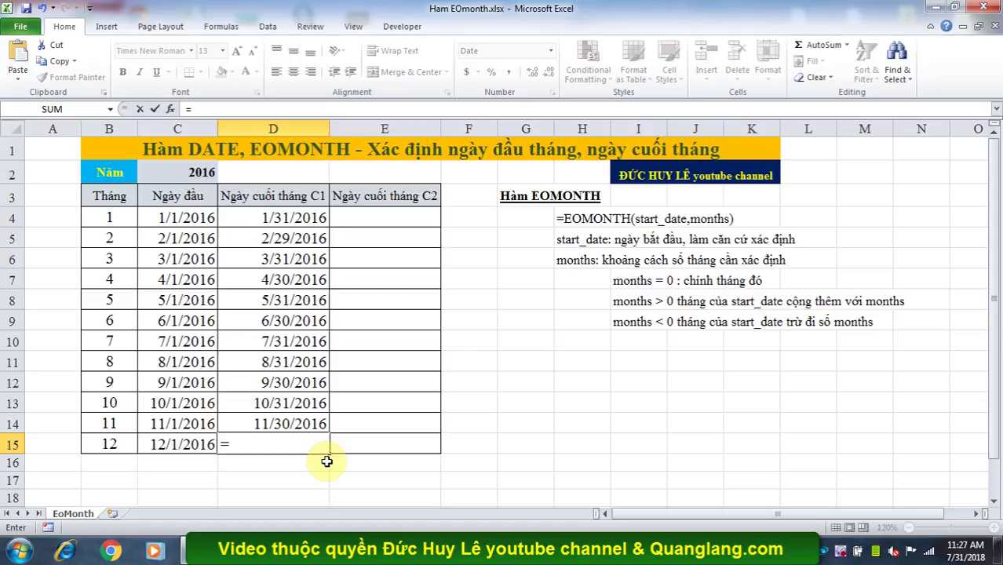
type("DATE")
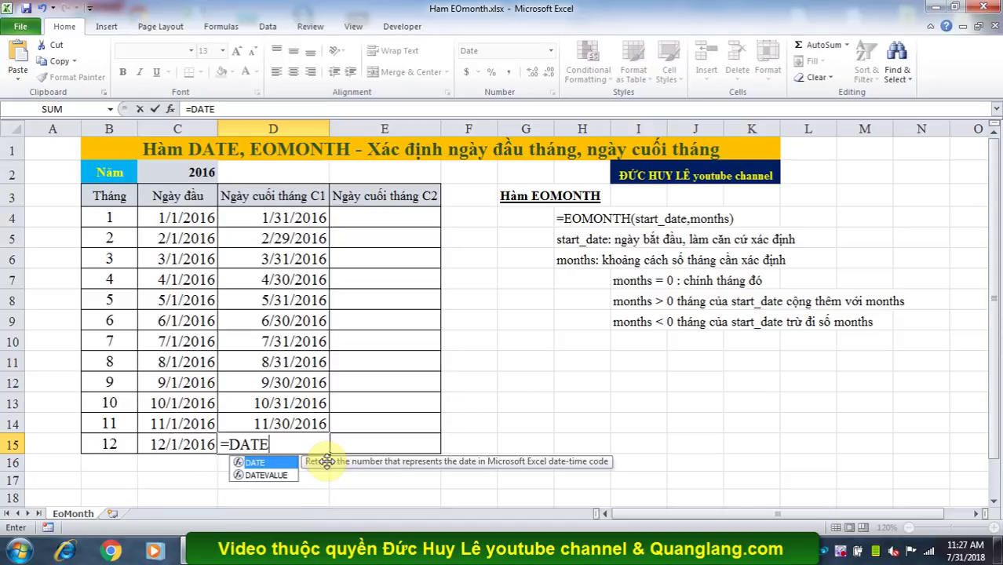
type("(")
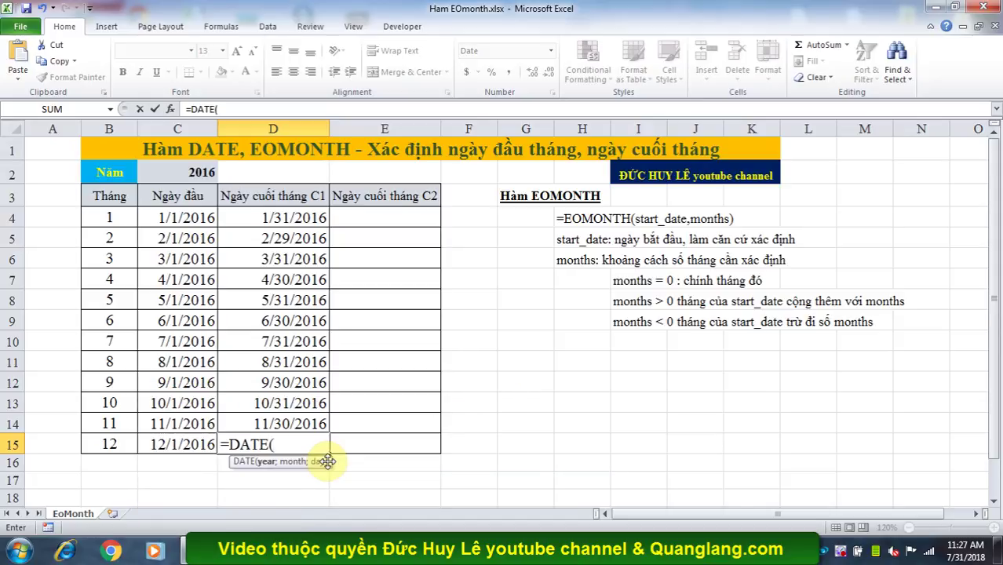
left_click(197, 170)
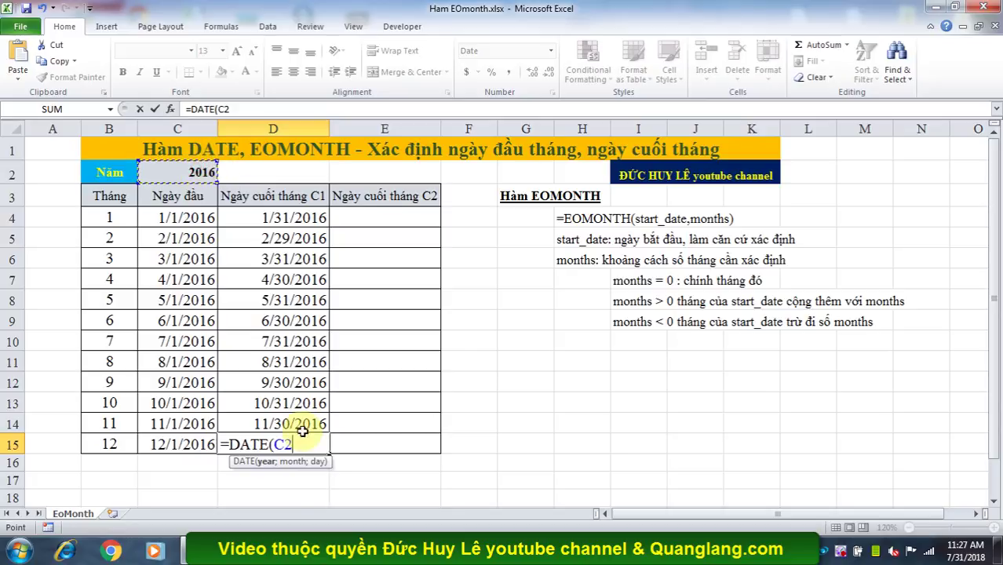
left_click(283, 444)
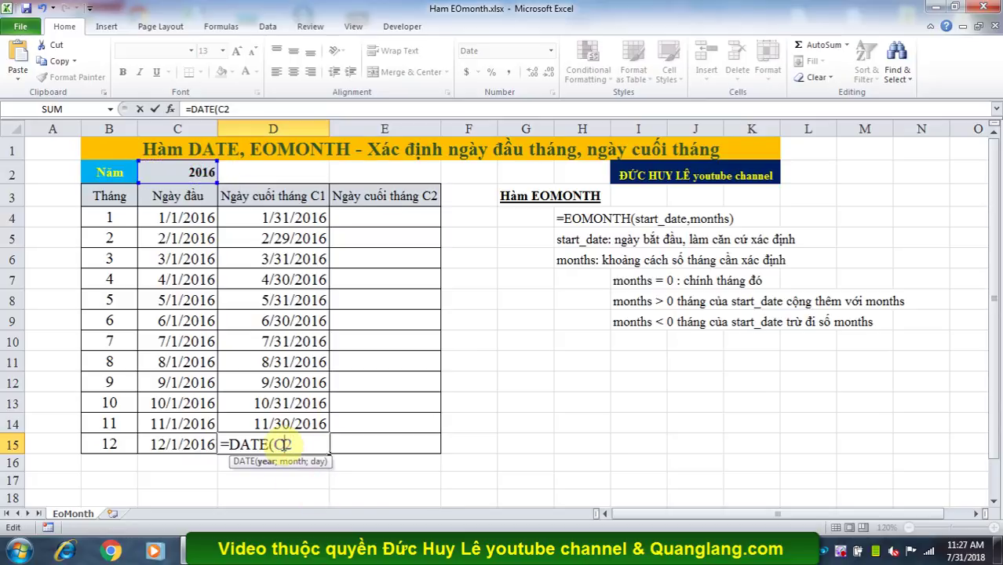
key("F4")
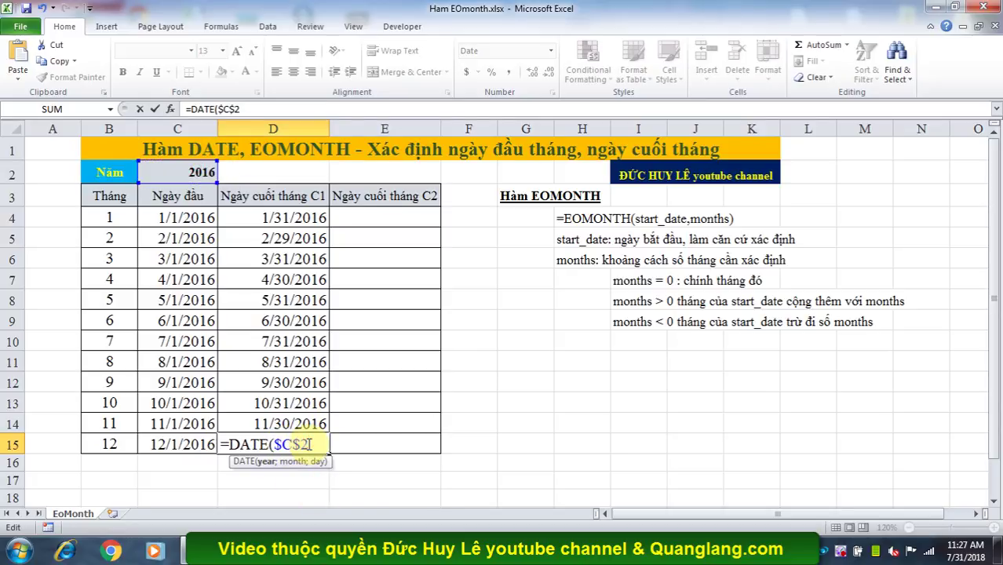
type(";")
left_click(111, 445)
type(";31")
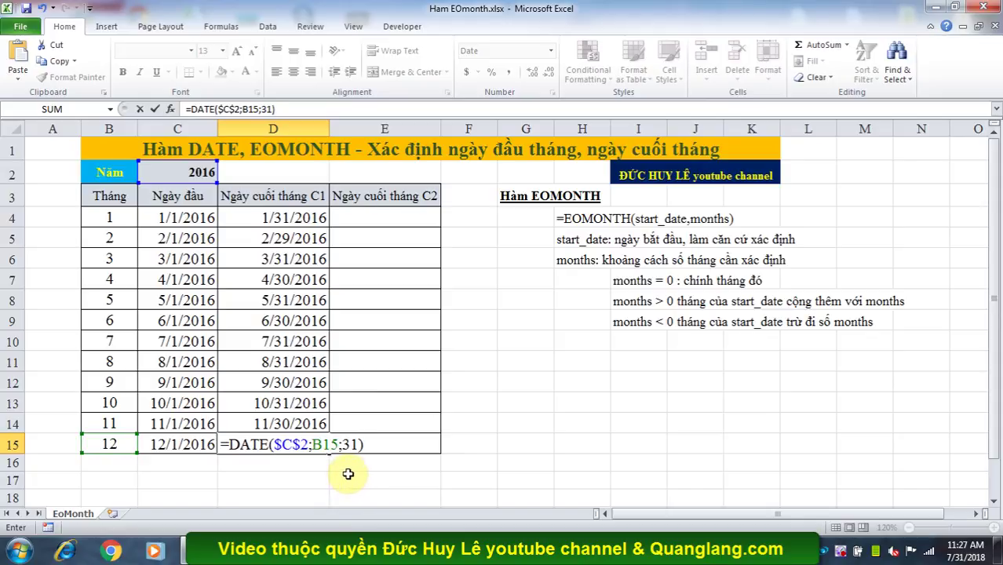
key("Return")
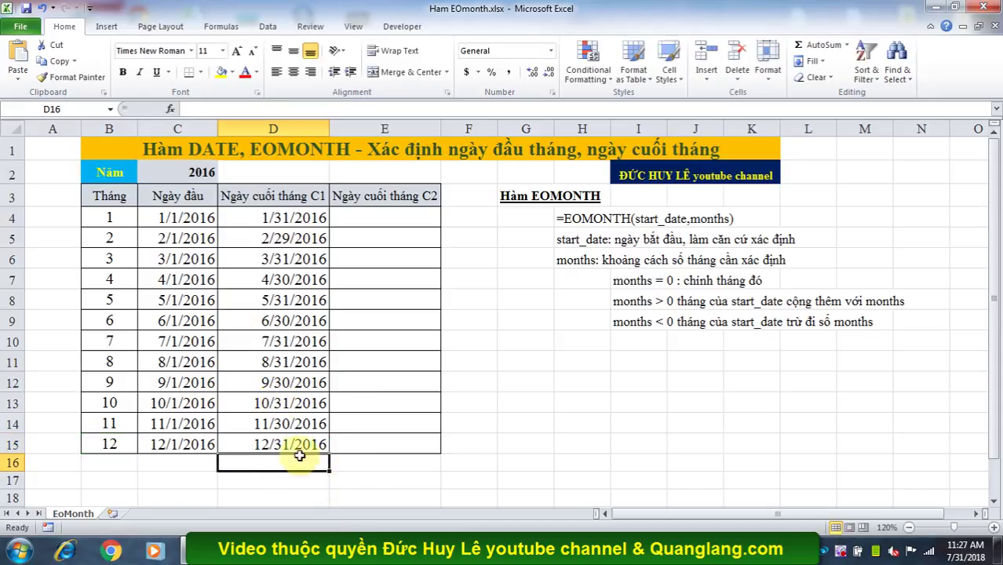
left_click(294, 444)
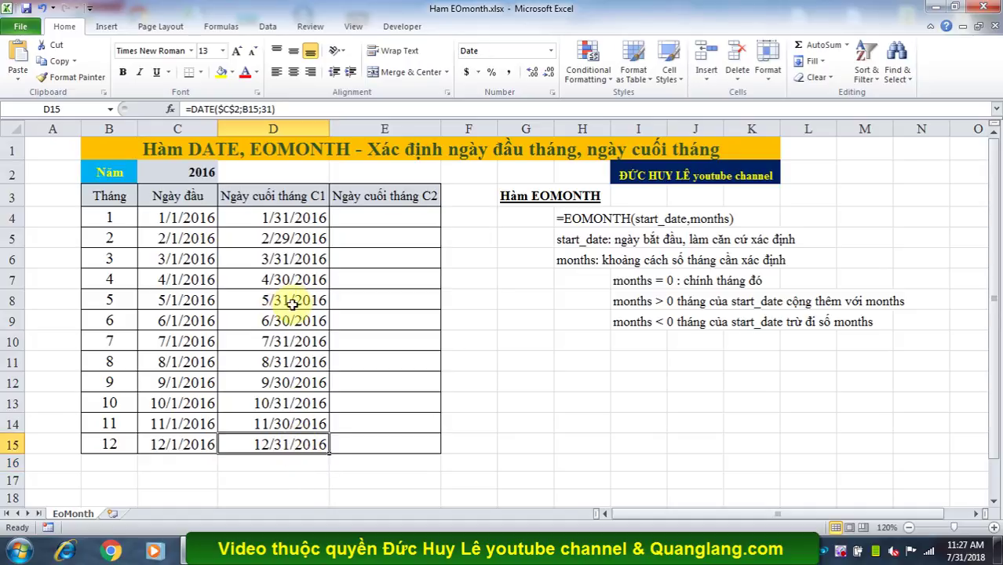
left_click(282, 422)
left_click(283, 444)
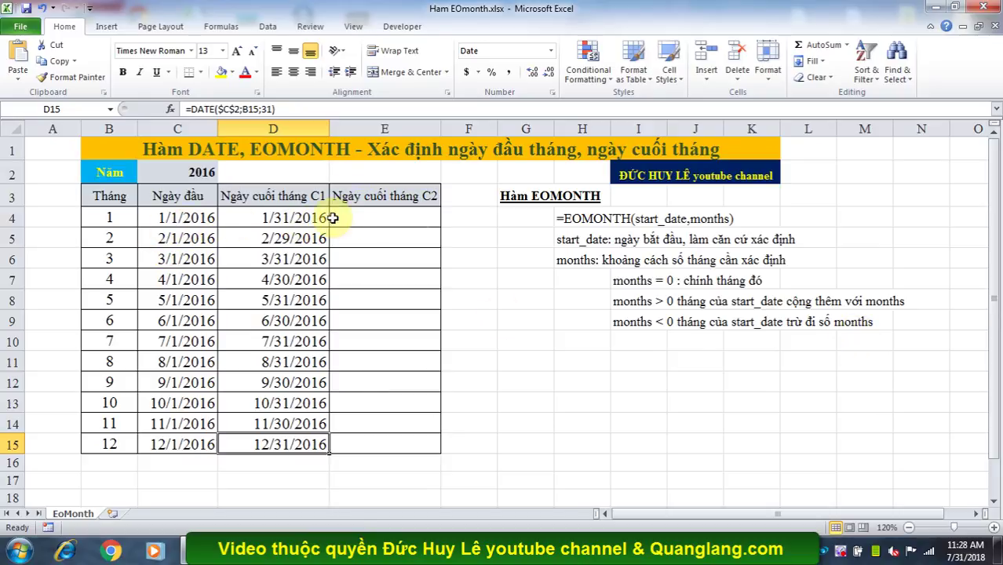
- Enter =EOMONTH(C4;0) in E4, returning 1/31/2016
left_click(363, 217)
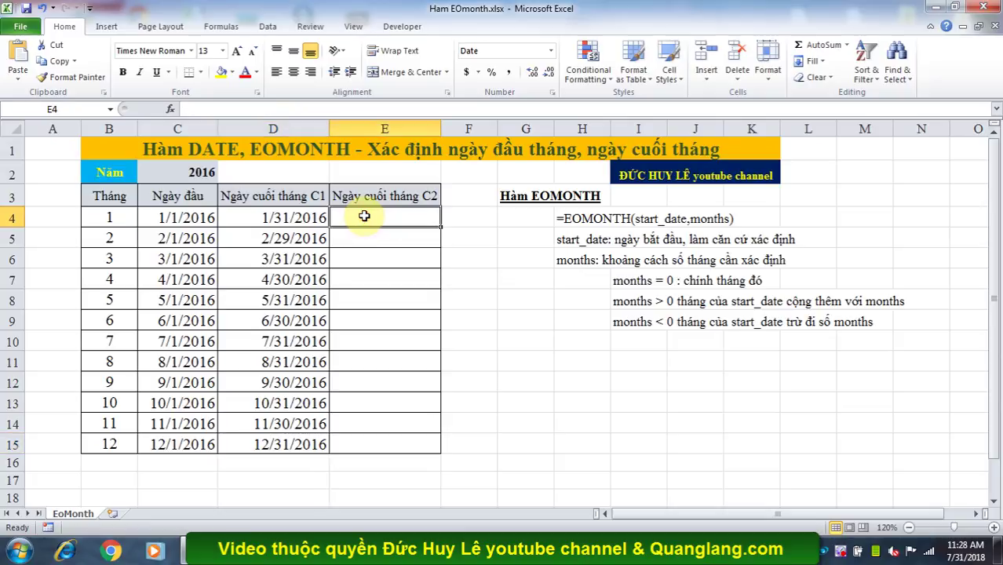
type("=EOMONTH")
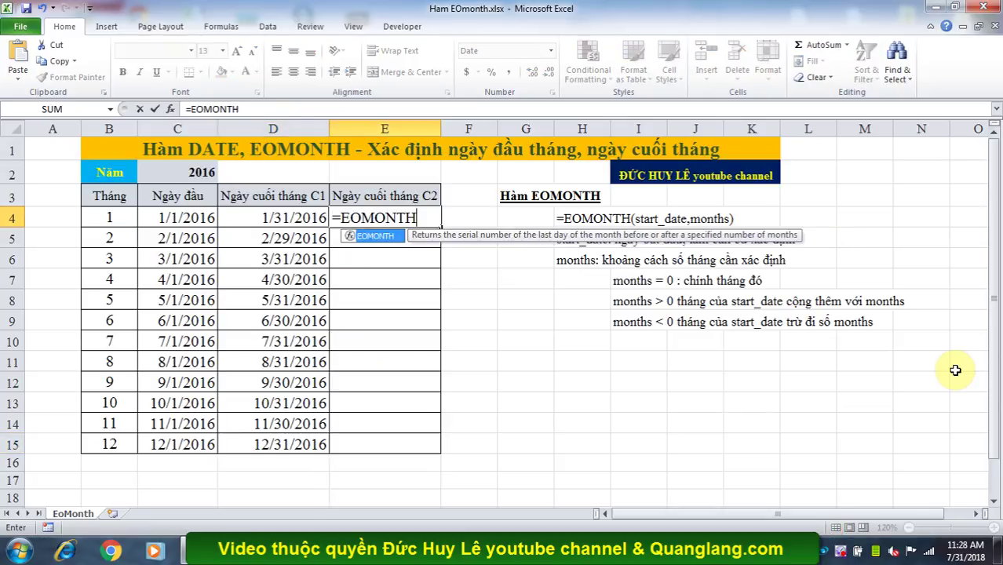
type("(")
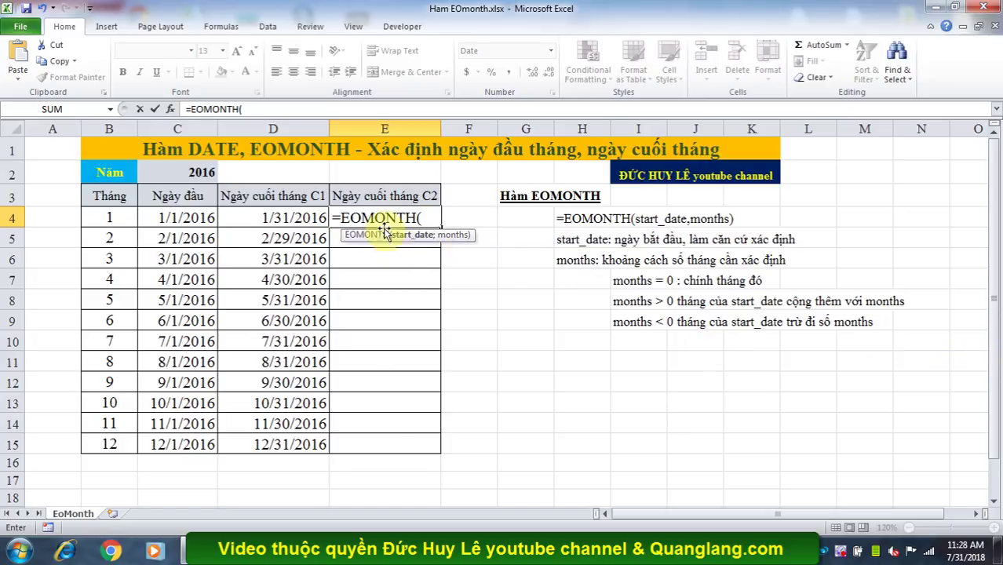
left_click(172, 219)
type(";0")
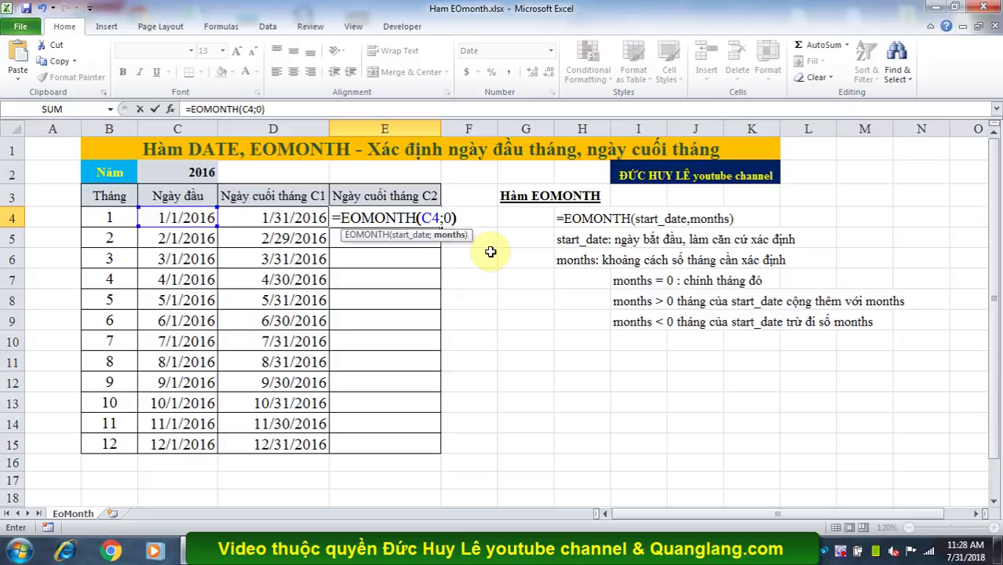
key("Return")
left_click(306, 218)
left_click(370, 215)
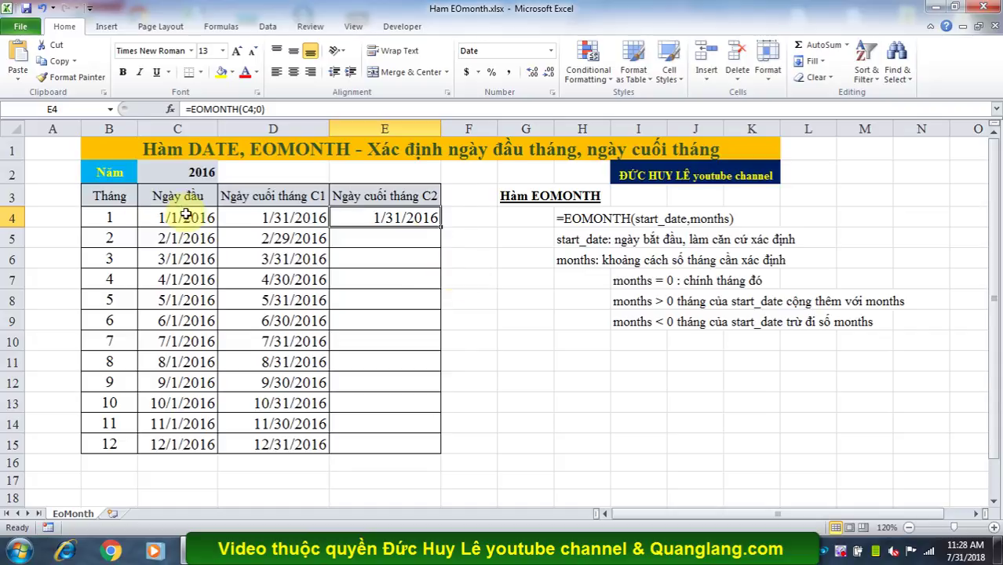
- Change E4's EOMONTH start date from C4 to D4
double_click(406, 217)
left_click(440, 220)
left_click_drag(431, 217, 422, 218)
key("BackSpace")
left_click(273, 217)
left_click(451, 219)
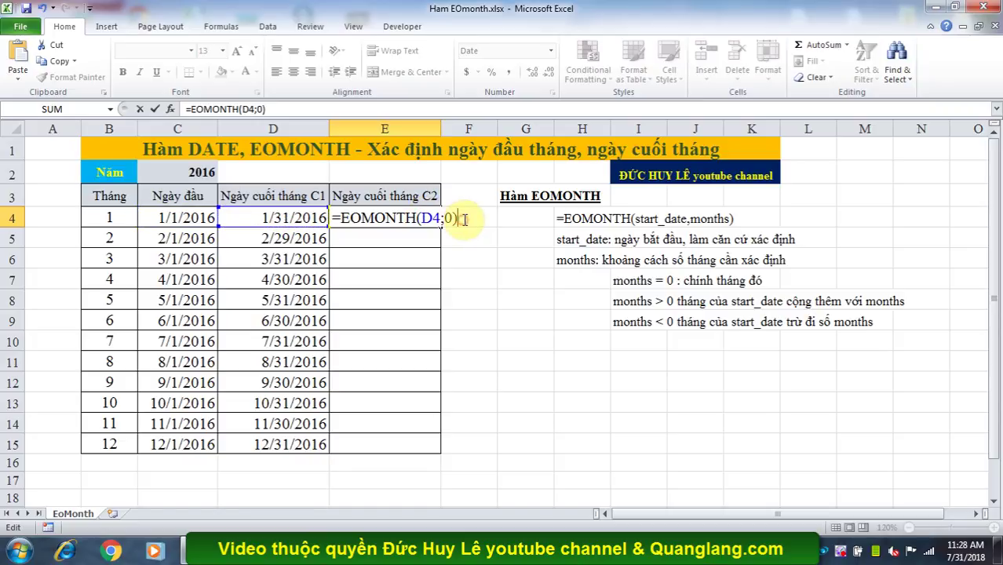
key("Return")
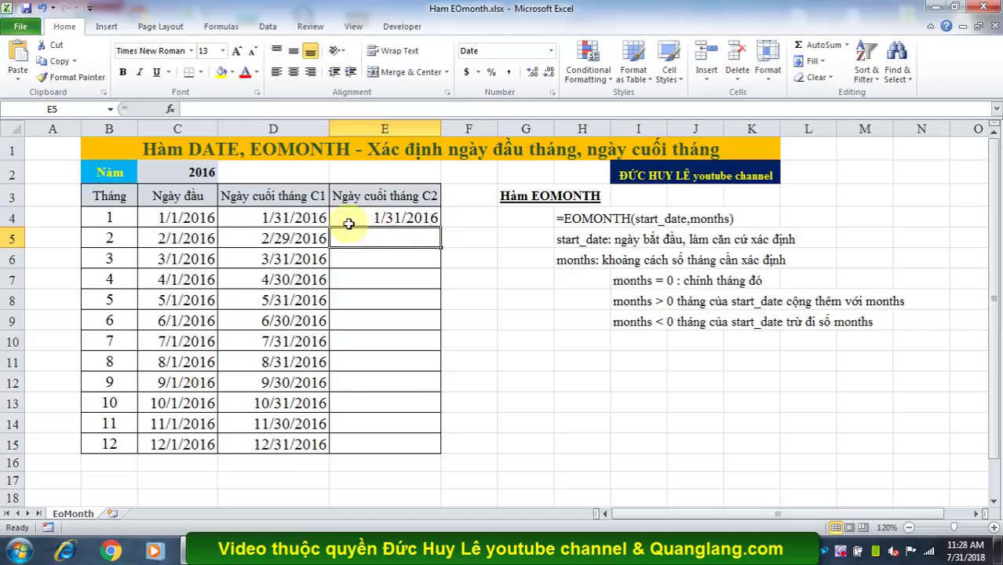
left_click(404, 218)
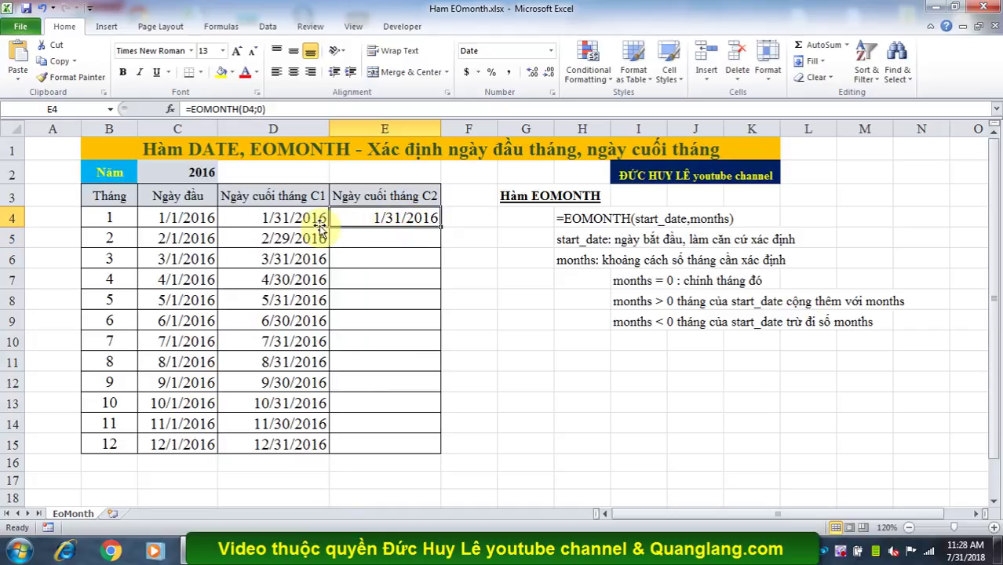
- Set E4's month offset to 1, giving 2/29/2016
double_click(369, 218)
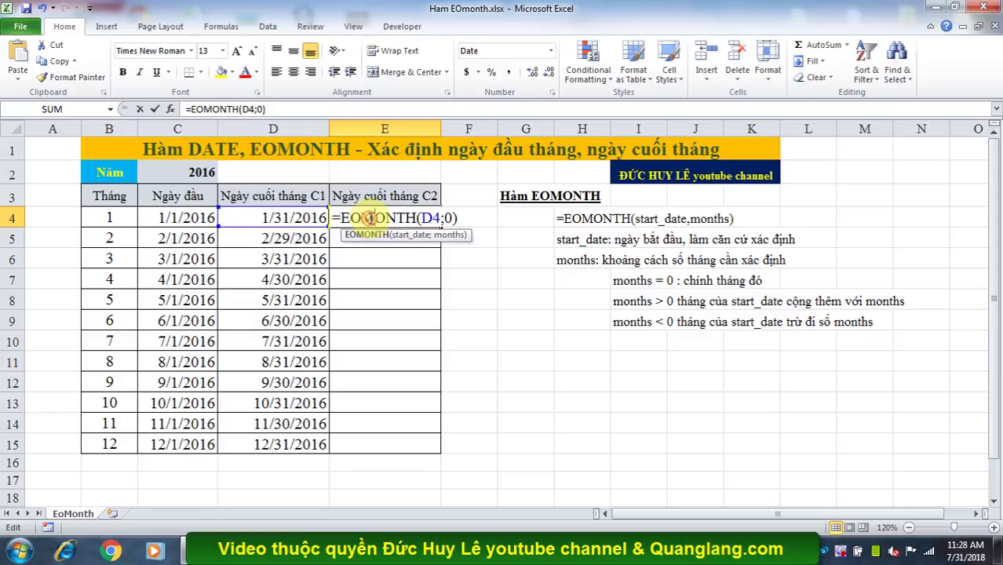
double_click(449, 219)
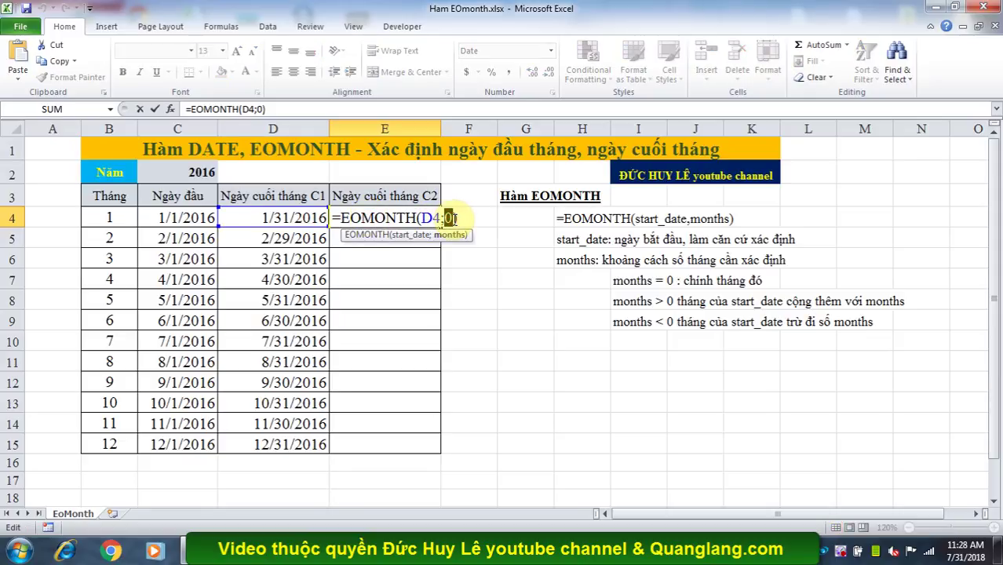
type("1")
left_click(464, 217)
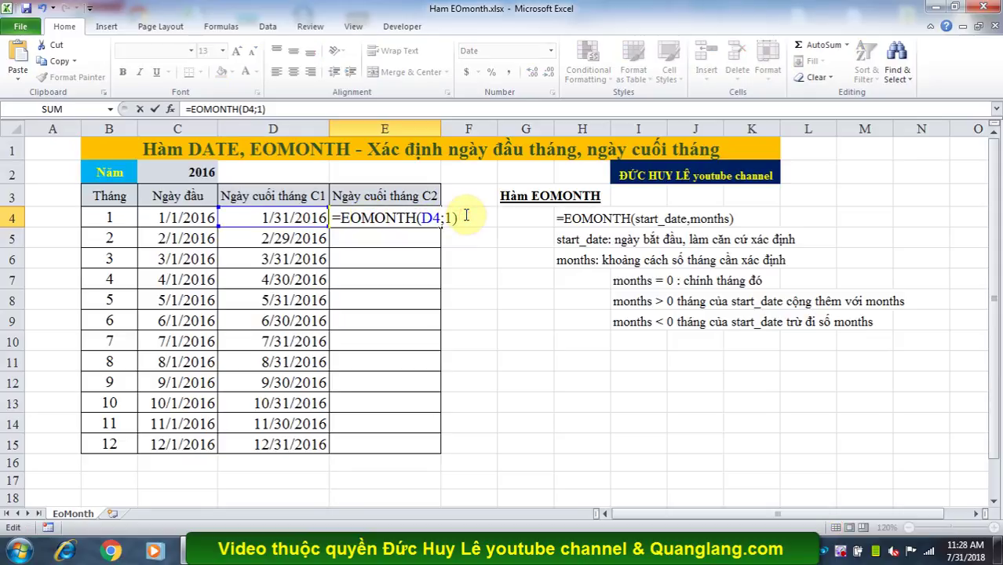
key("Return")
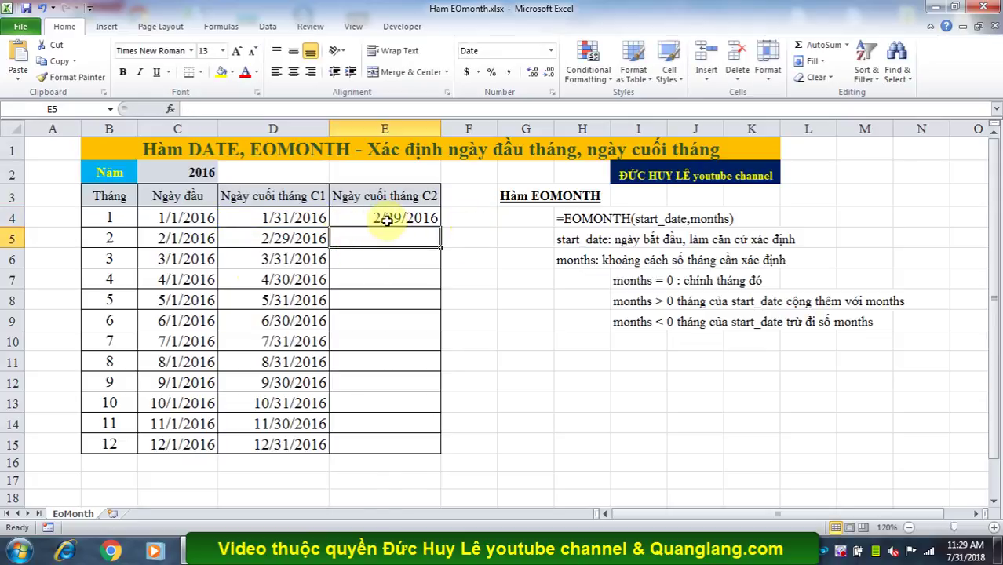
- Change the month offset to -1, giving 12/31/2015
double_click(404, 218)
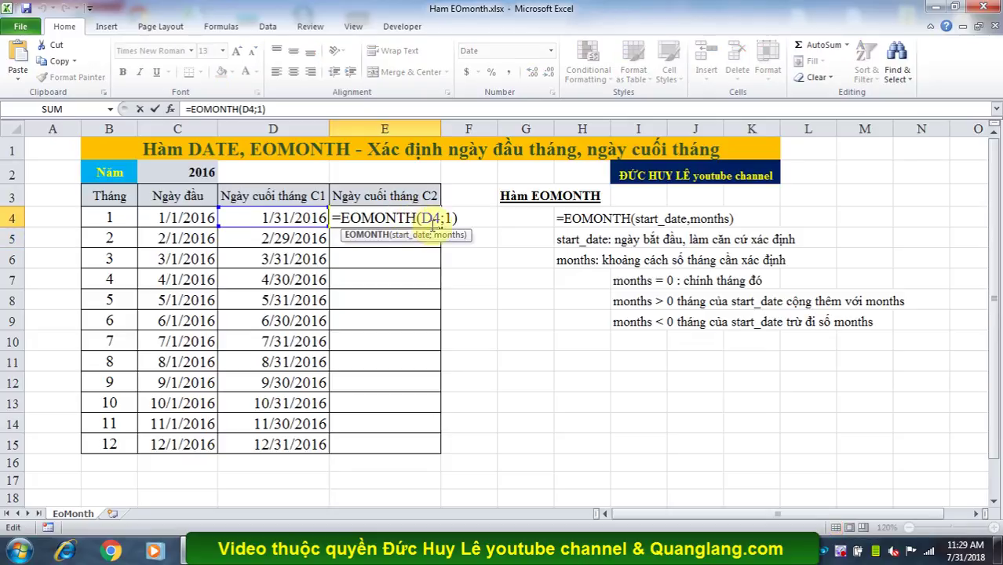
left_click(445, 218)
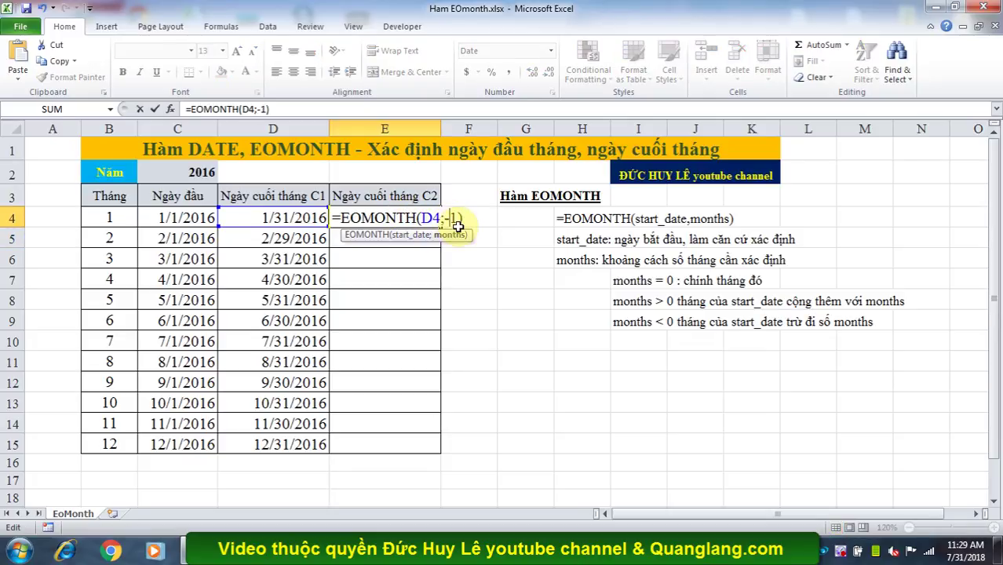
key("Return")
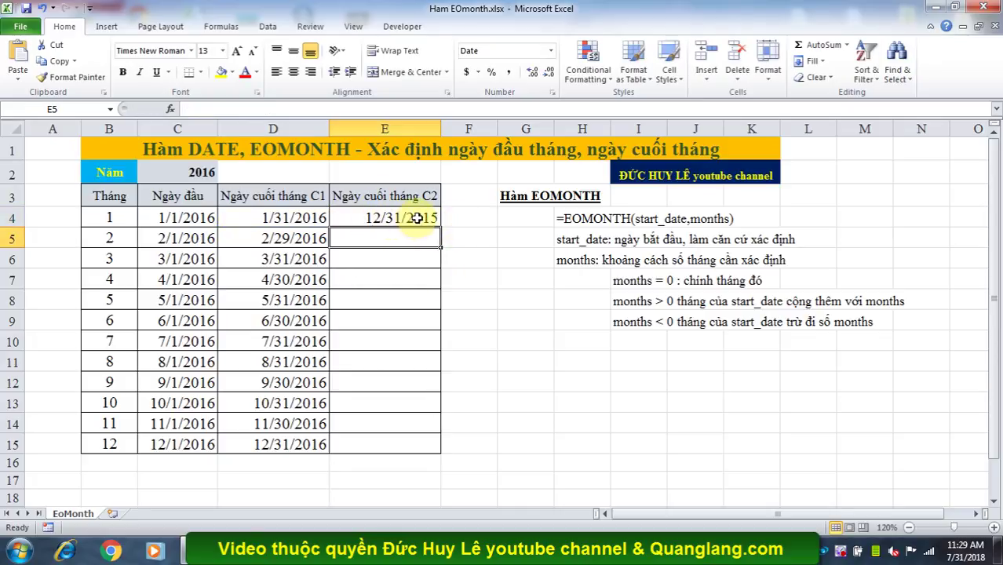
double_click(416, 218)
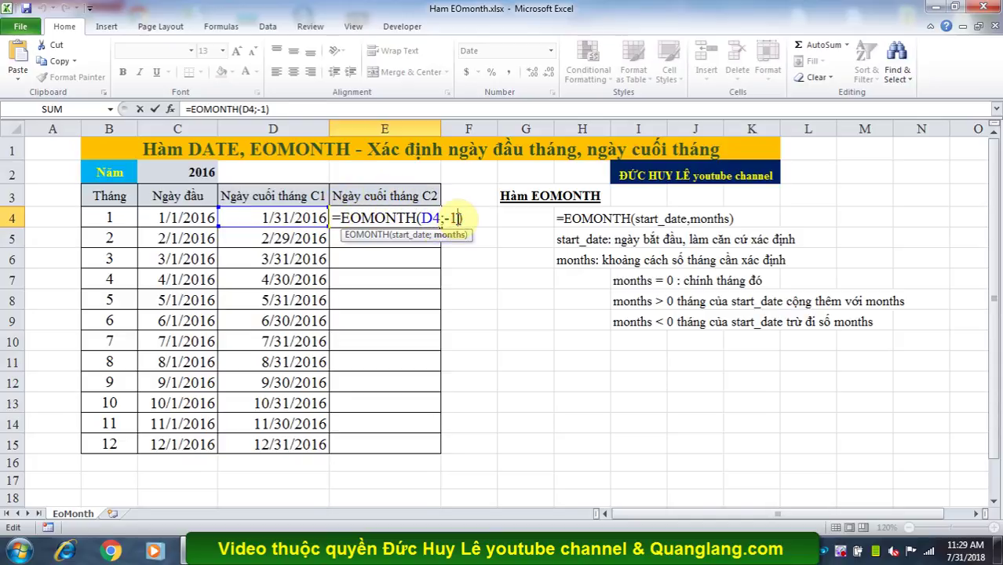
- Restore E4 to =EOMONTH(C4;0), with offset 0 and start date C4
type("0")
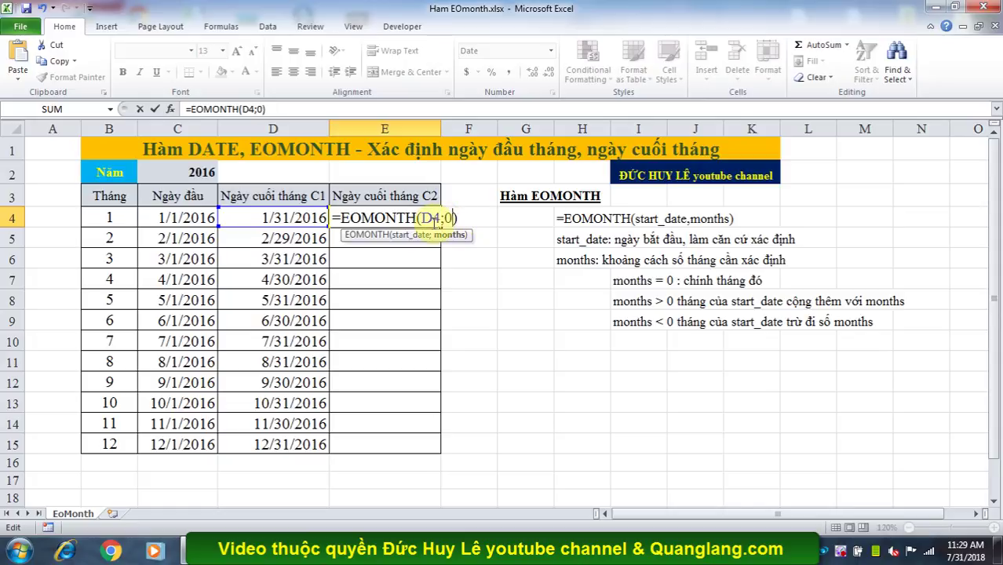
double_click(436, 218)
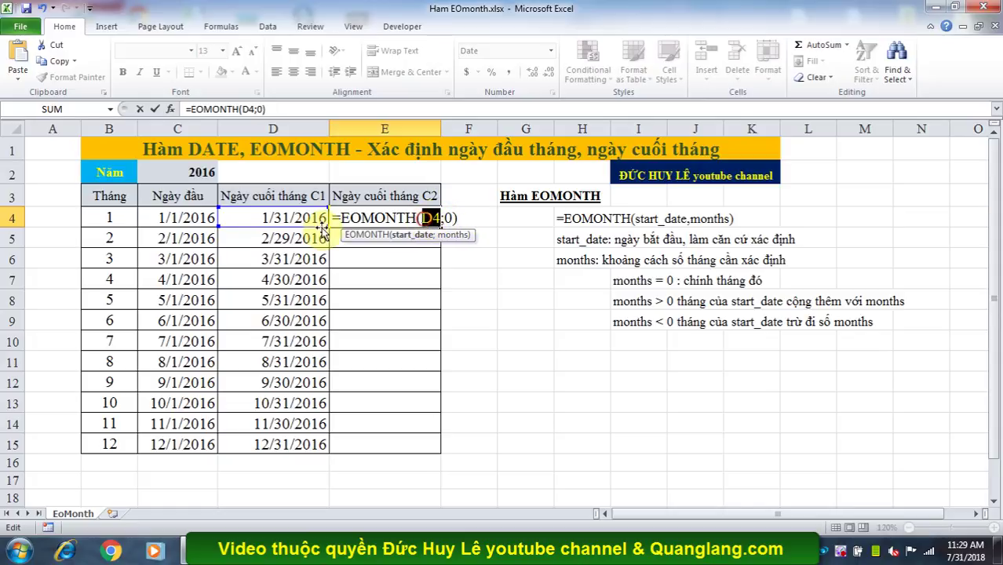
left_click(157, 217)
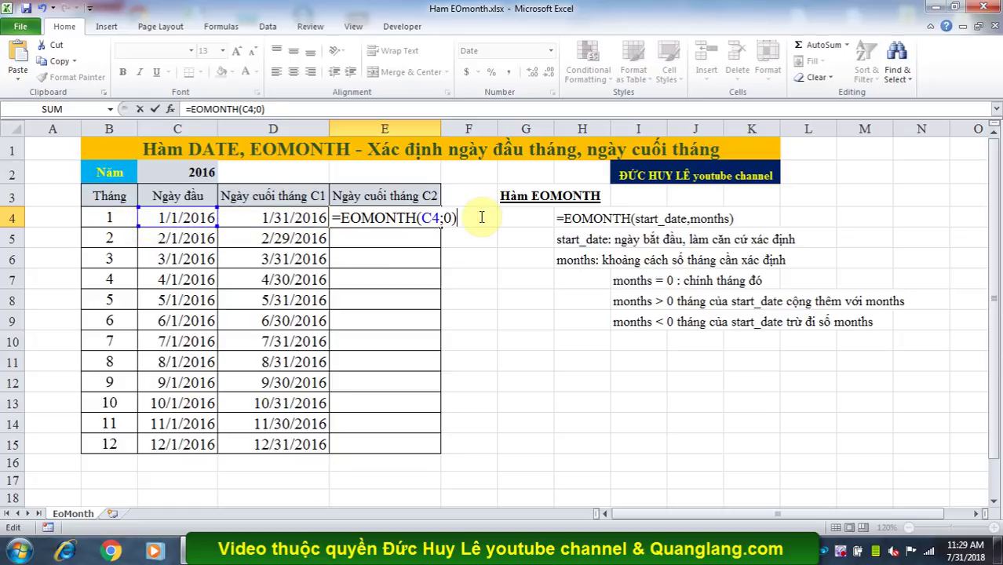
key("Return")
- Fill E4's formula down to E15, listing 1/31/2016 through 12/31/2016
left_click(428, 219)
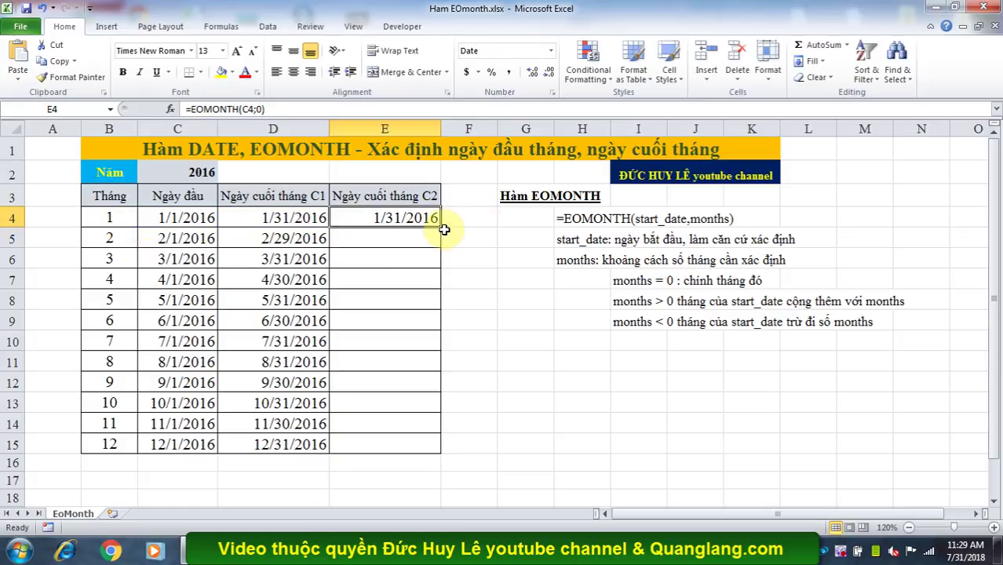
double_click(441, 227)
left_click(502, 363)
left_click(392, 442)
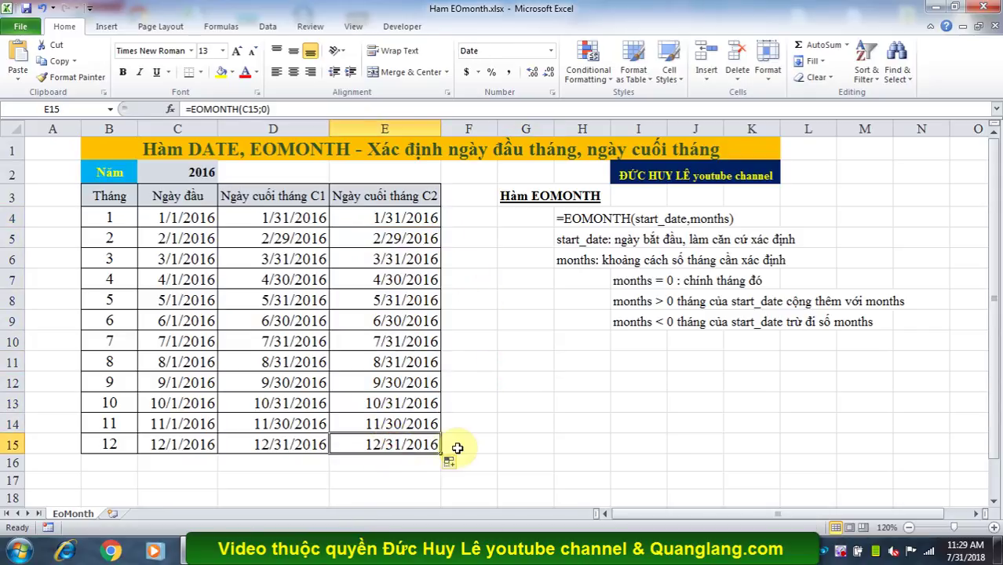
left_click(605, 419)
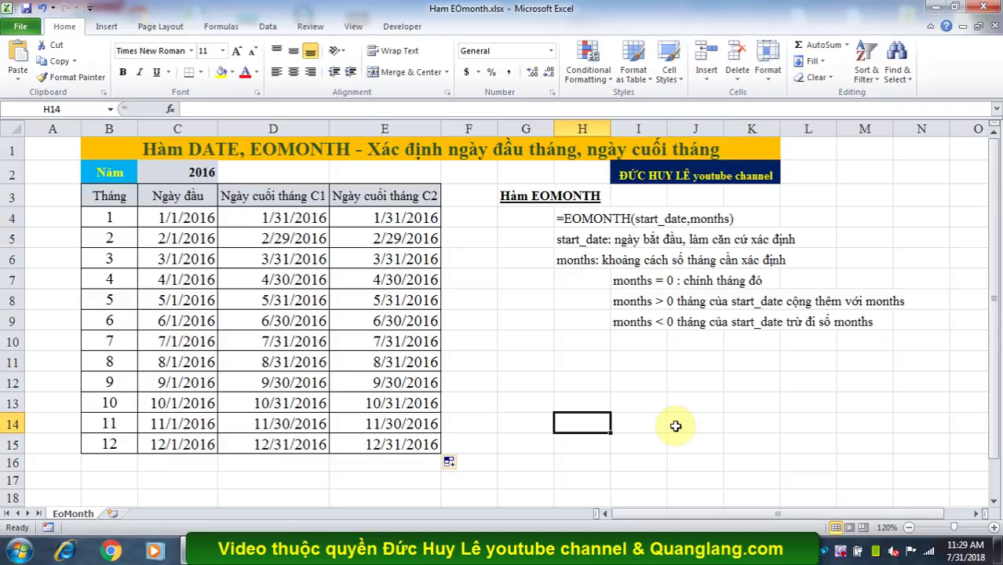